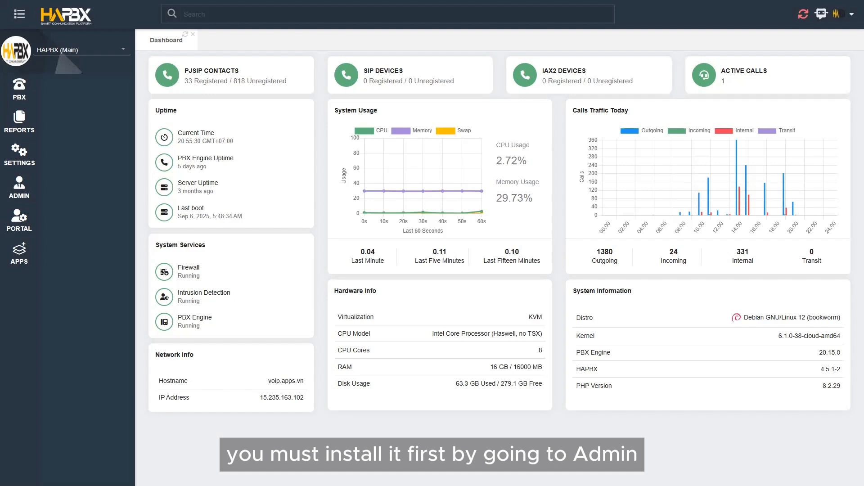
Step: Open the administration Add-ons list and scroll through the installed add-ons to check Queues Callback
{"action": "left_click", "coordinate": [27, 191]}
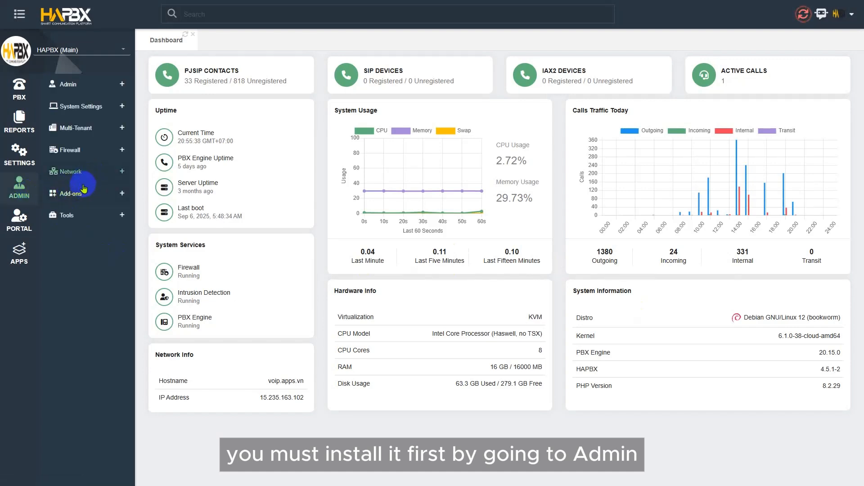
{"action": "left_click", "coordinate": [83, 195]}
{"action": "left_click", "coordinate": [79, 214]}
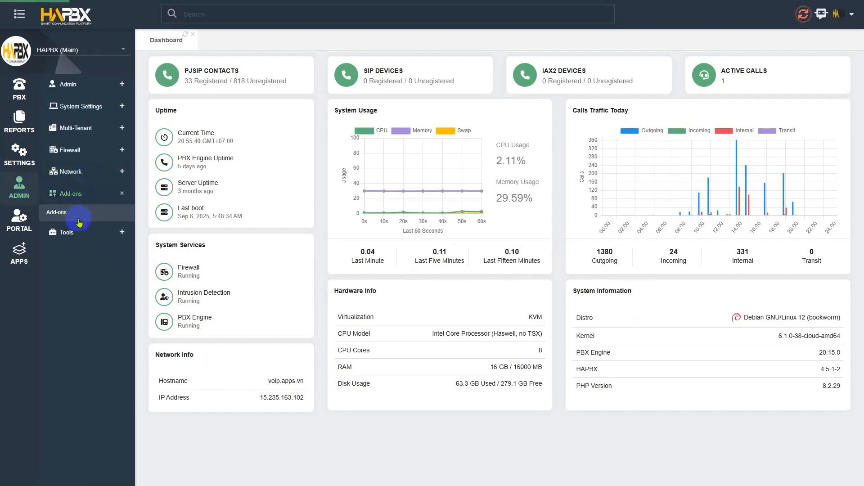
{"action": "scroll", "coordinate": [377, 288], "scroll_direction": "down", "scroll_amount": 6}
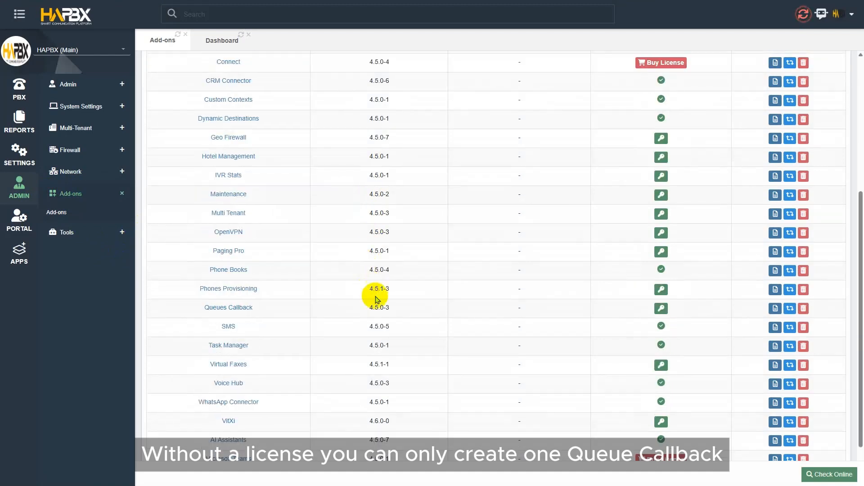
{"action": "scroll", "coordinate": [383, 301], "scroll_direction": "up", "scroll_amount": 5}
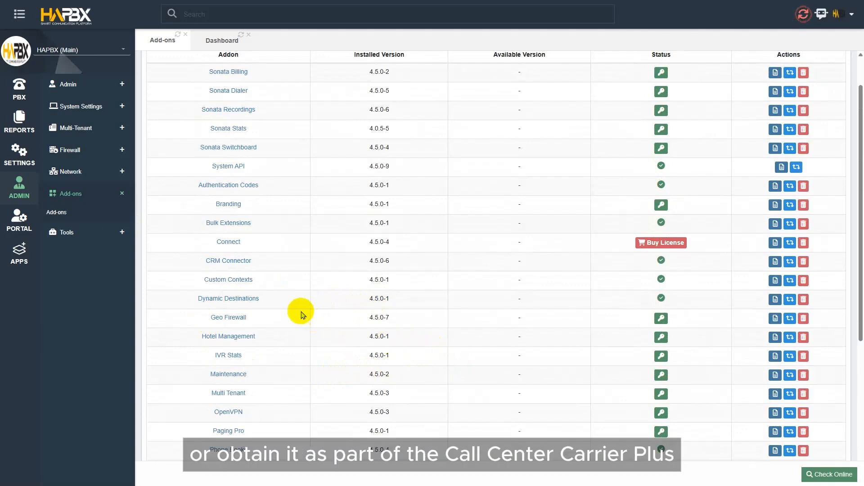
{"action": "scroll", "coordinate": [293, 313], "scroll_direction": "down", "scroll_amount": 4}
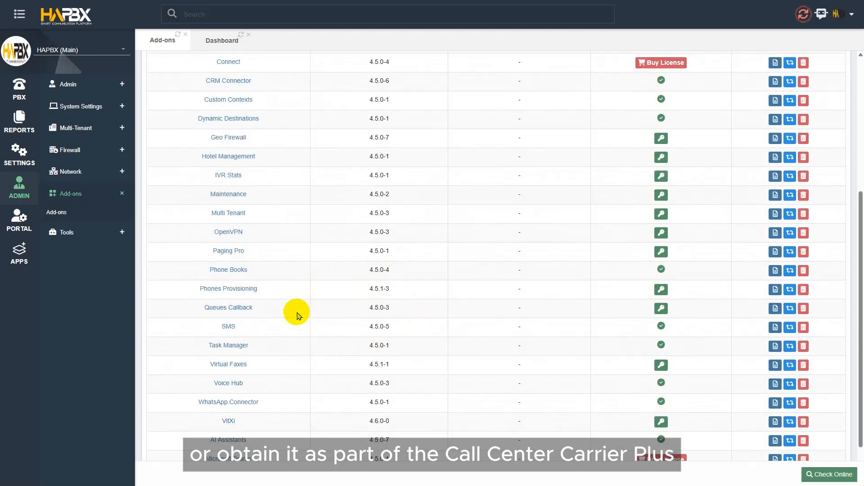
{"action": "scroll", "coordinate": [284, 302], "scroll_direction": "up", "scroll_amount": 2}
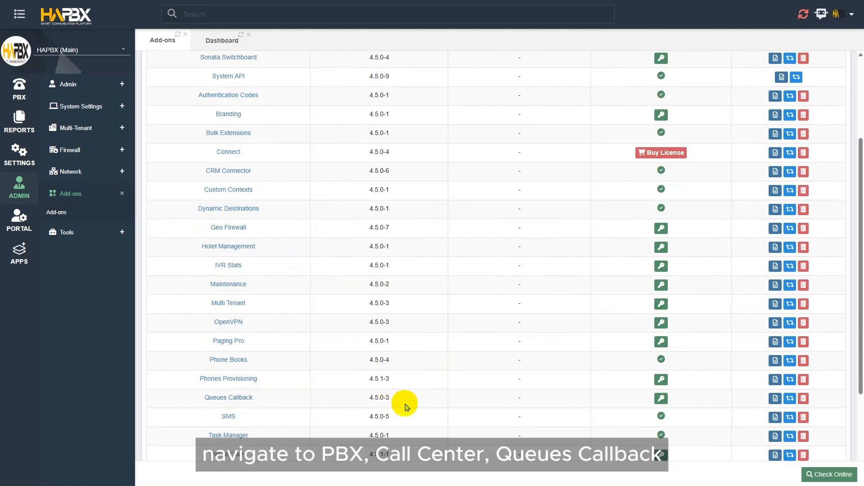
Step: Open the Call Center Queues Callback form and enter the description My Queue Callback
{"action": "left_click", "coordinate": [20, 89]}
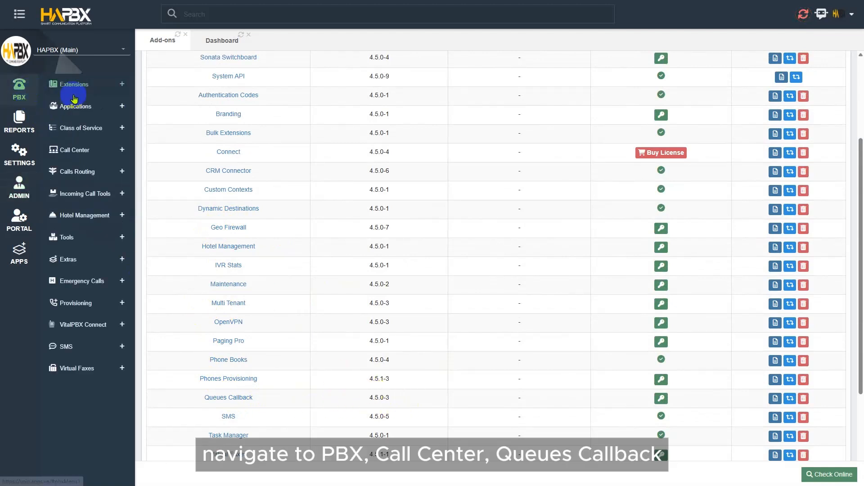
{"action": "left_click", "coordinate": [78, 152]}
{"action": "left_click", "coordinate": [82, 236]}
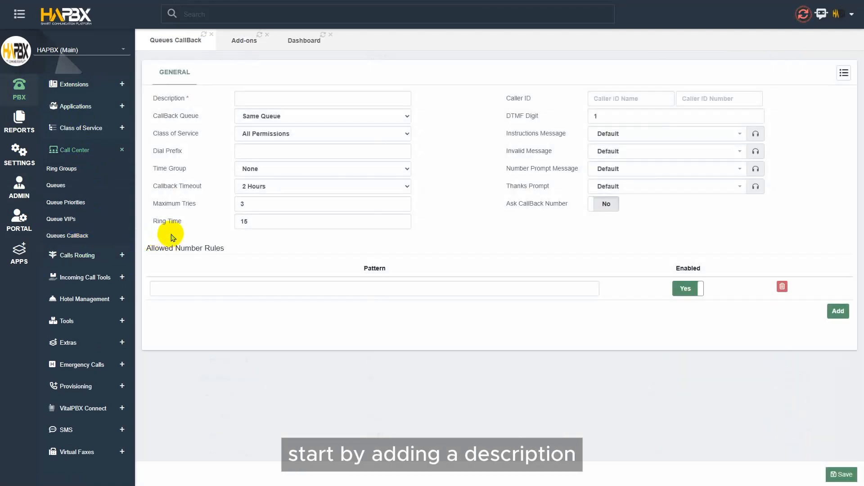
{"action": "type", "text": "My Queue Callback"}
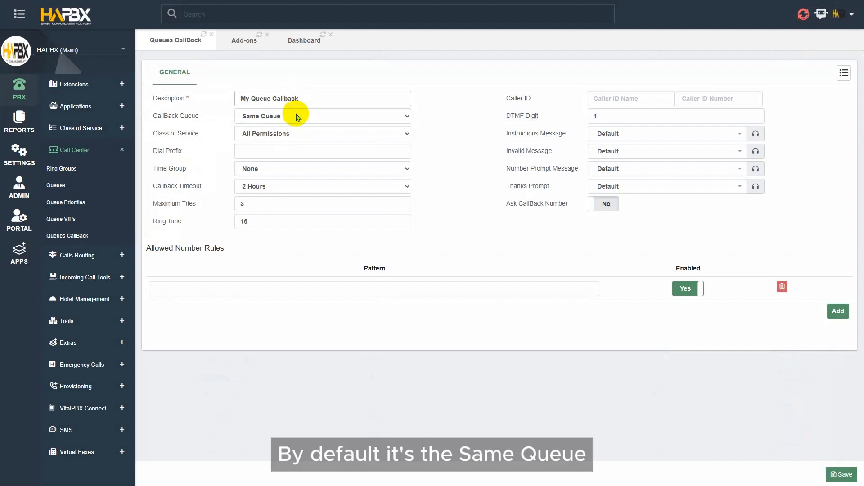
Step: Review the callback queue and class of service options, keeping Same Queue and All Permissions
{"action": "left_click", "coordinate": [297, 116]}
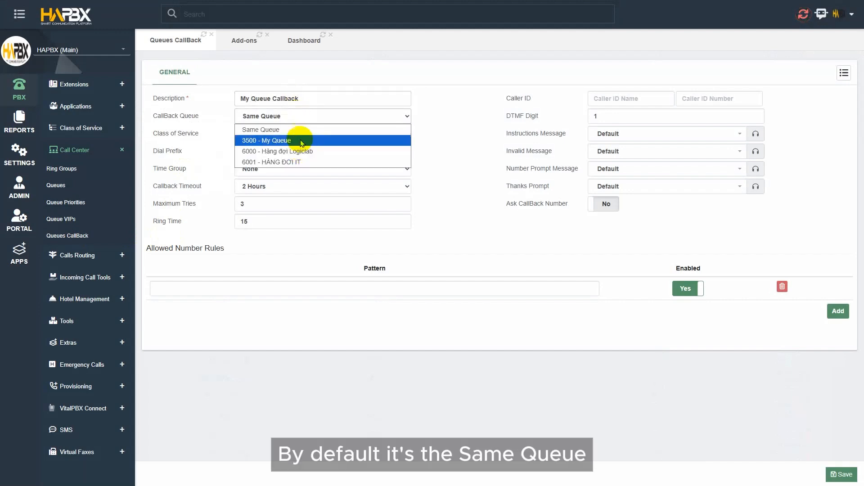
{"action": "left_click", "coordinate": [301, 129]}
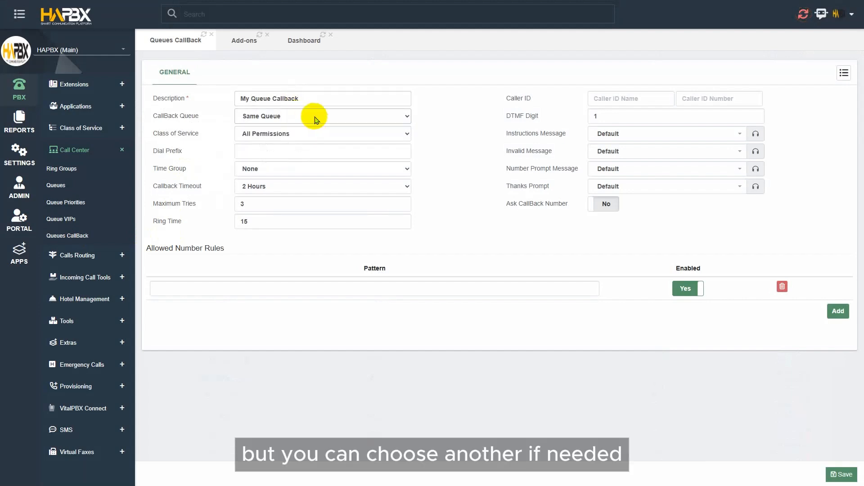
{"action": "left_click", "coordinate": [359, 134]}
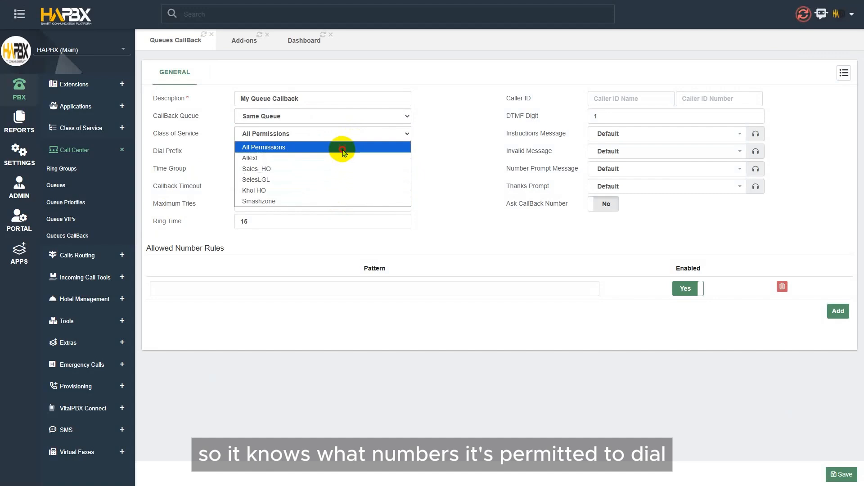
{"action": "left_click", "coordinate": [343, 148]}
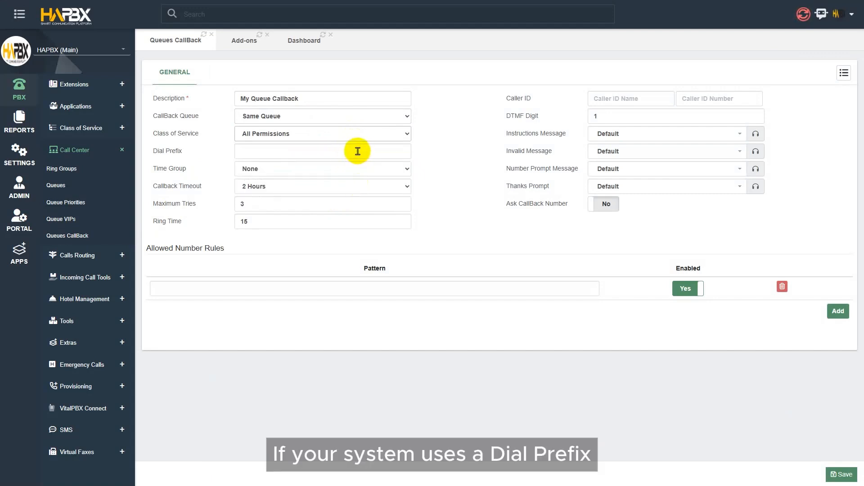
{"action": "left_click", "coordinate": [358, 151]}
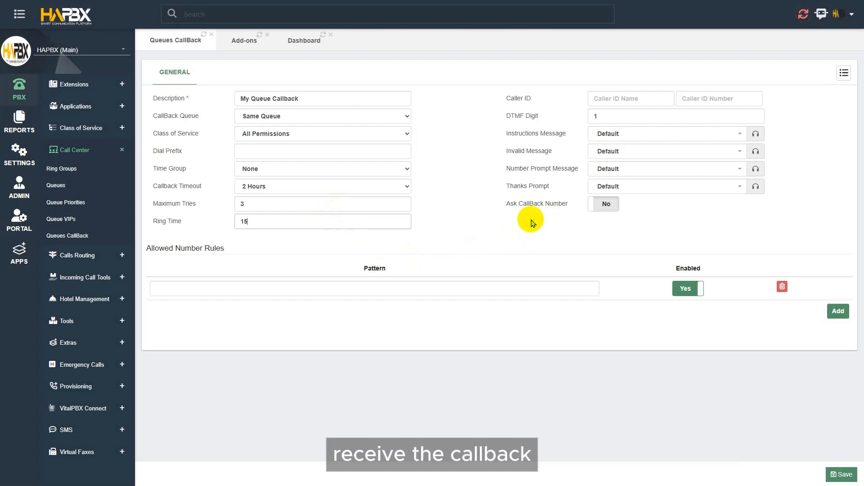
Step: Add allowed number rule patterns 1xnxnxxxnx and xnxxxxxxxx
{"action": "left_click", "coordinate": [447, 288]}
{"action": "type", "text": "1xnxnxxxnx"}
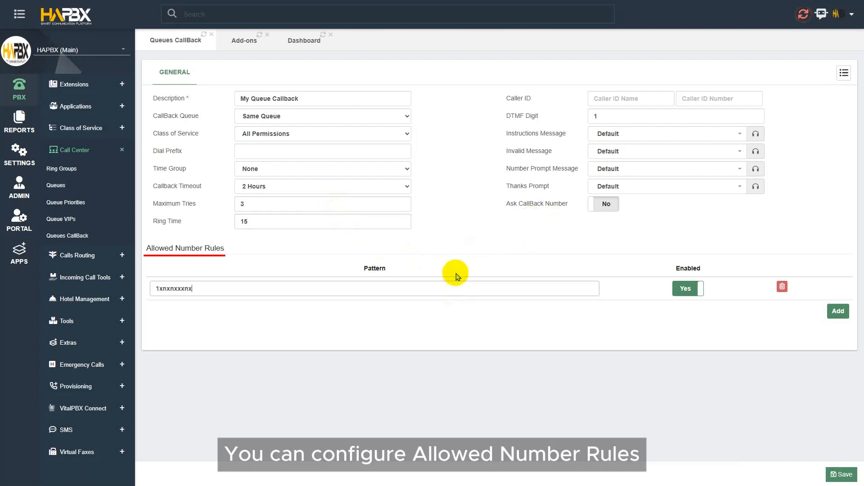
{"action": "left_click", "coordinate": [838, 310]}
{"action": "left_click", "coordinate": [300, 313]}
{"action": "type", "text": "xn"}
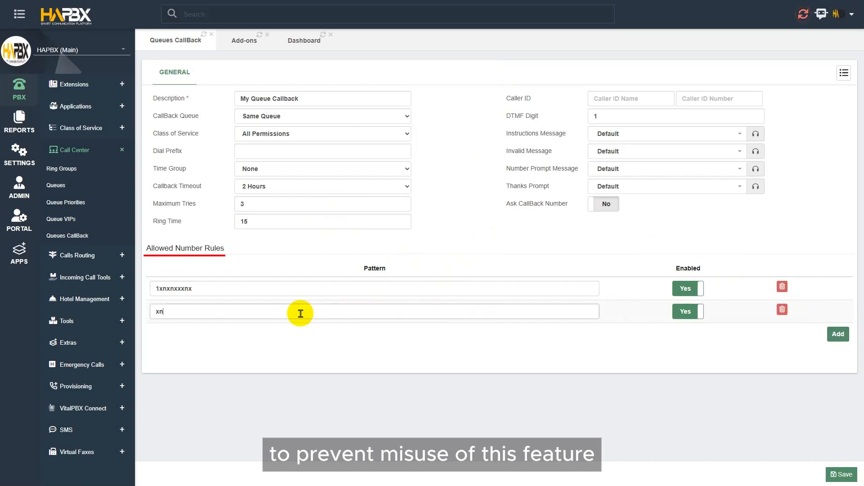
{"action": "type", "text": "xxx"}
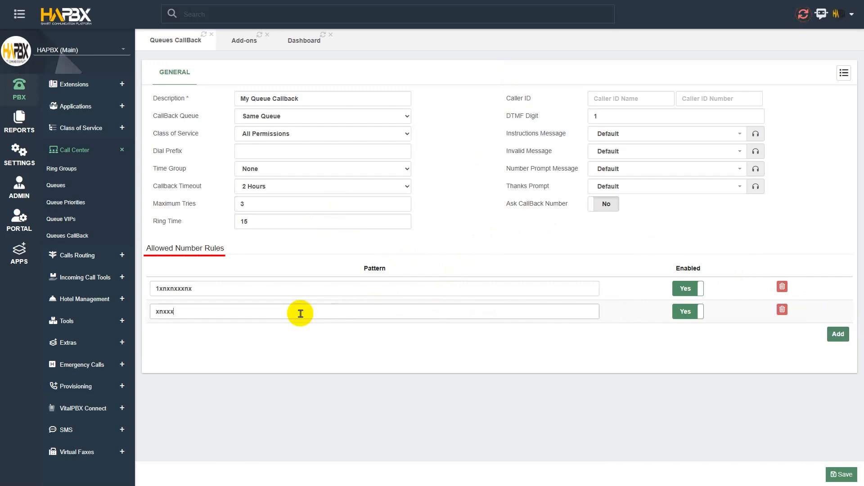
{"action": "type", "text": "xxxx"}
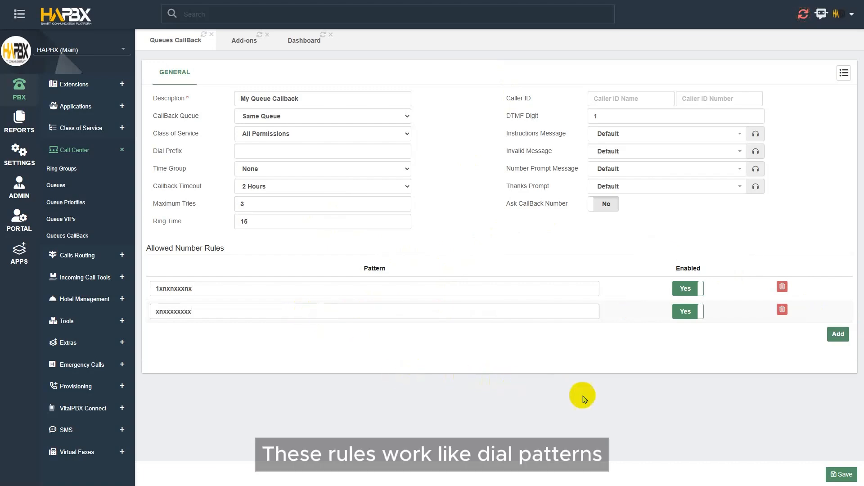
Step: Add allowed number patterns 911 and 1800. and disable both of them
{"action": "left_click", "coordinate": [838, 334]}
{"action": "left_click", "coordinate": [249, 334]}
{"action": "type", "text": "911"}
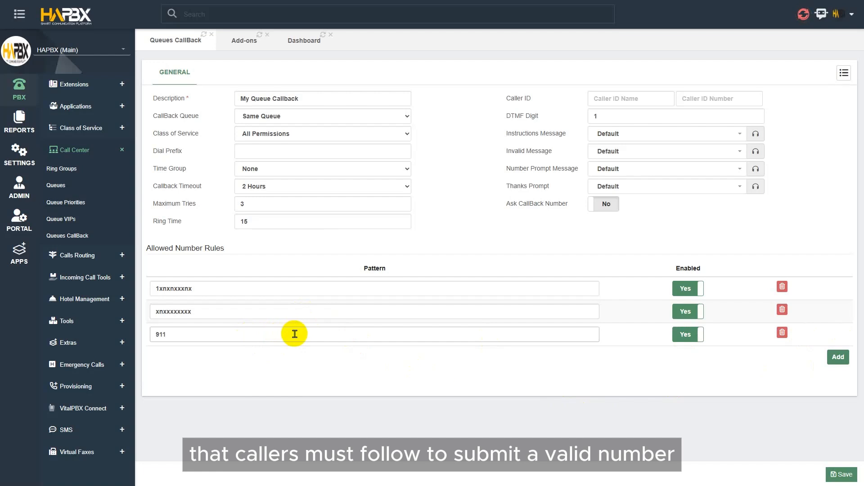
{"action": "left_click", "coordinate": [837, 360]}
{"action": "left_click", "coordinate": [234, 359]}
{"action": "type", "text": "1800."}
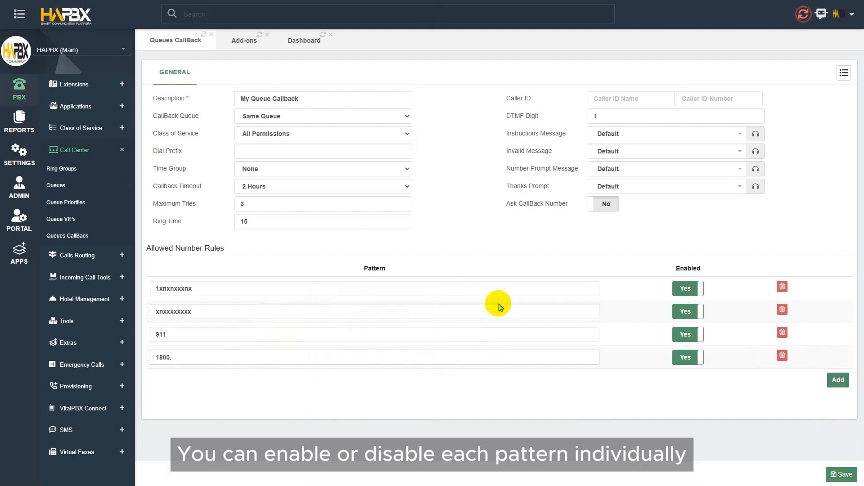
{"action": "left_click", "coordinate": [689, 334]}
{"action": "left_click", "coordinate": [693, 359]}
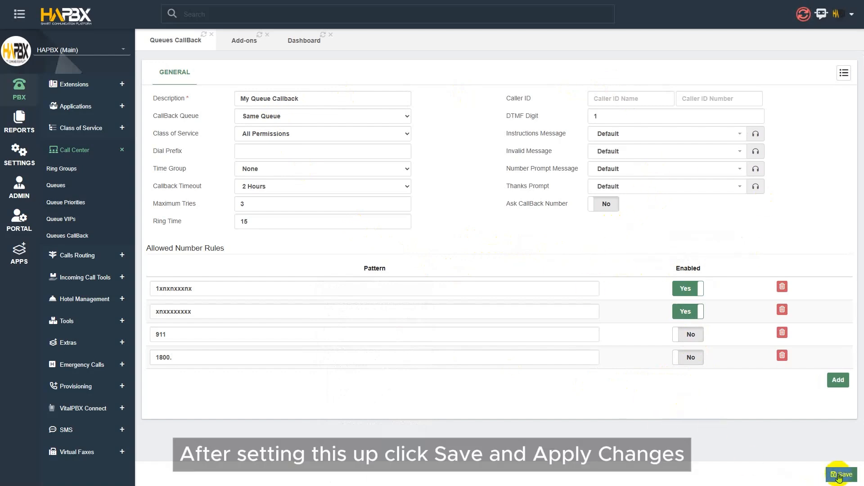
Step: Save the queue callback and apply the changes
{"action": "left_click", "coordinate": [840, 475]}
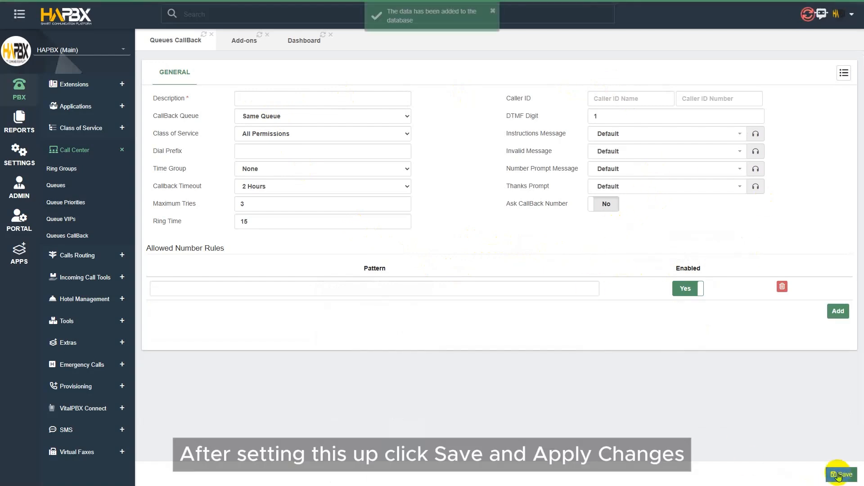
{"action": "left_click", "coordinate": [803, 15]}
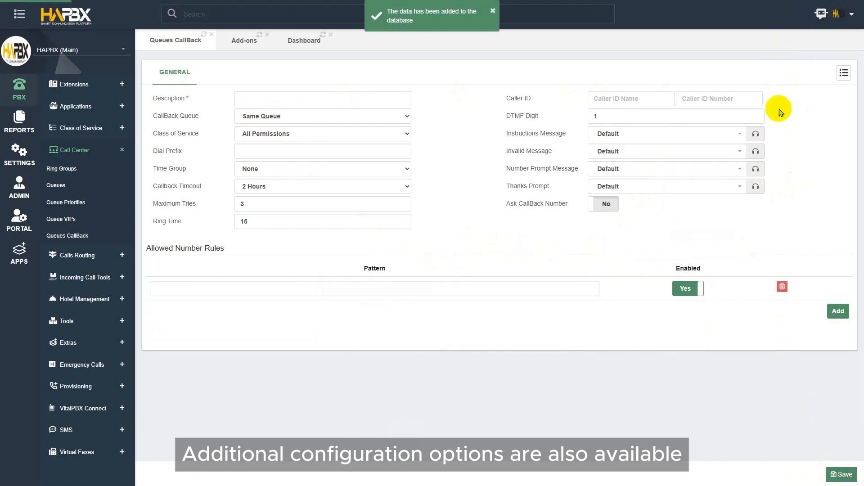
Step: Set the Caller ID name to HAPBX and enter the business phone number as caller ID number
{"action": "left_click", "coordinate": [650, 103]}
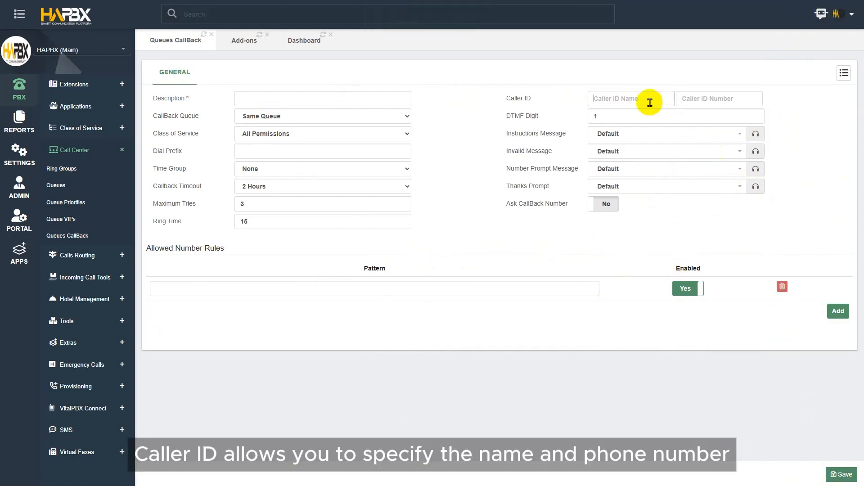
{"action": "type", "text": "HAPBX"}
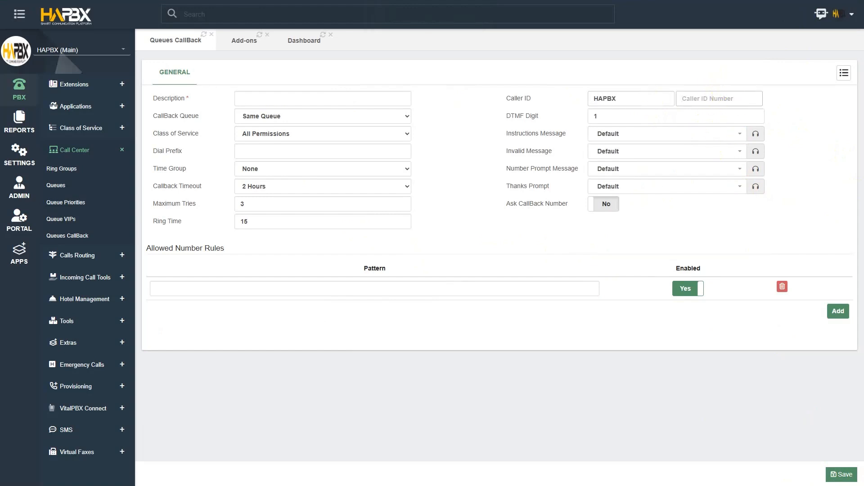
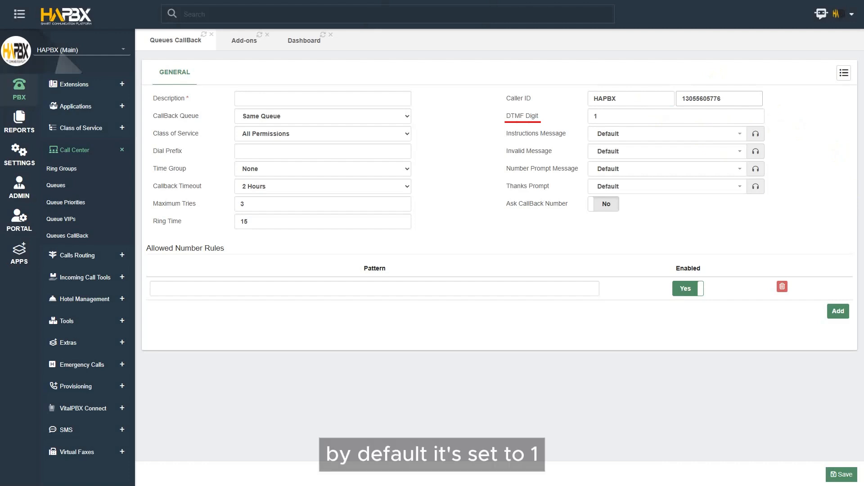
Step: Open the Time Group options and keep None
{"action": "mouse_move", "coordinate": [492, 130]}
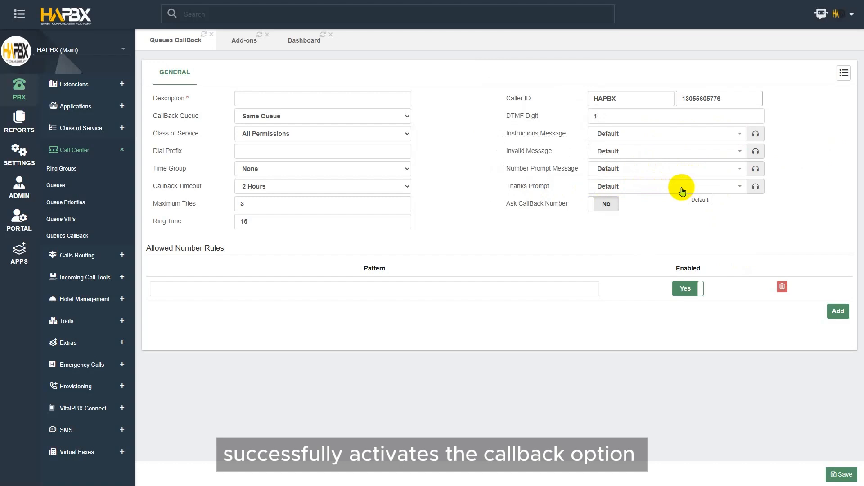
{"action": "left_click", "coordinate": [311, 171]}
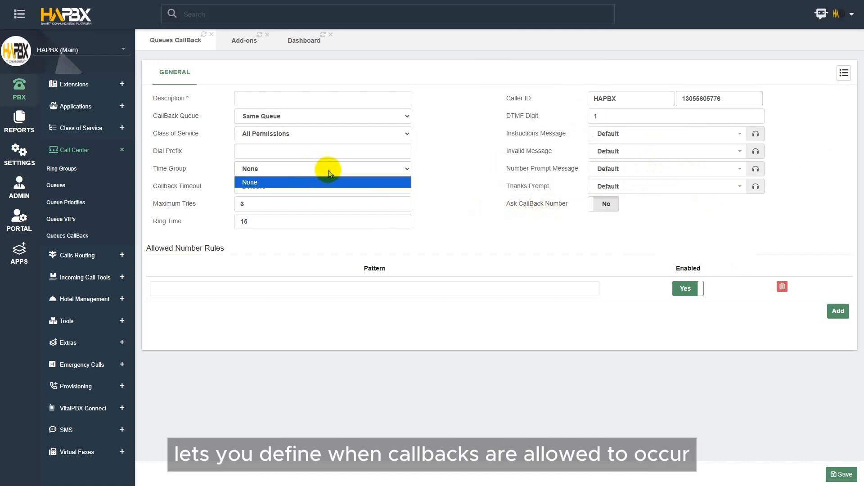
{"action": "left_click", "coordinate": [331, 174]}
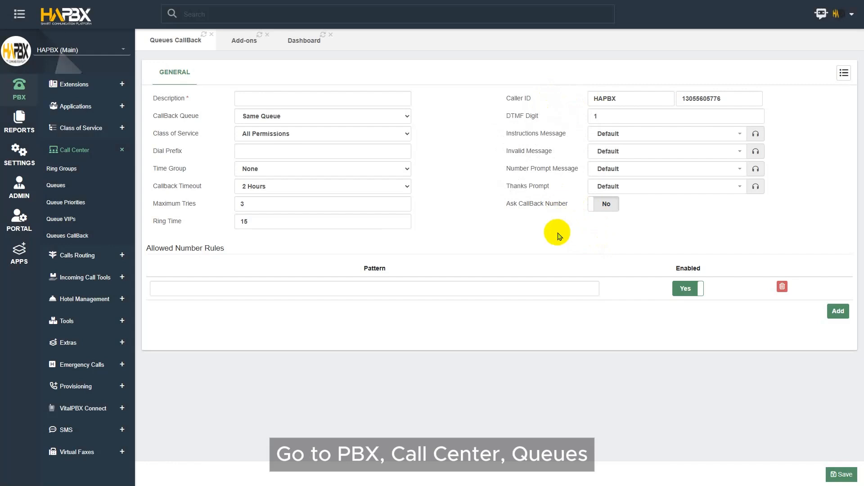
Step: Open the queue My Queue (3500) and set its Queue Callback to My Queue Callback
{"action": "left_click", "coordinate": [56, 185]}
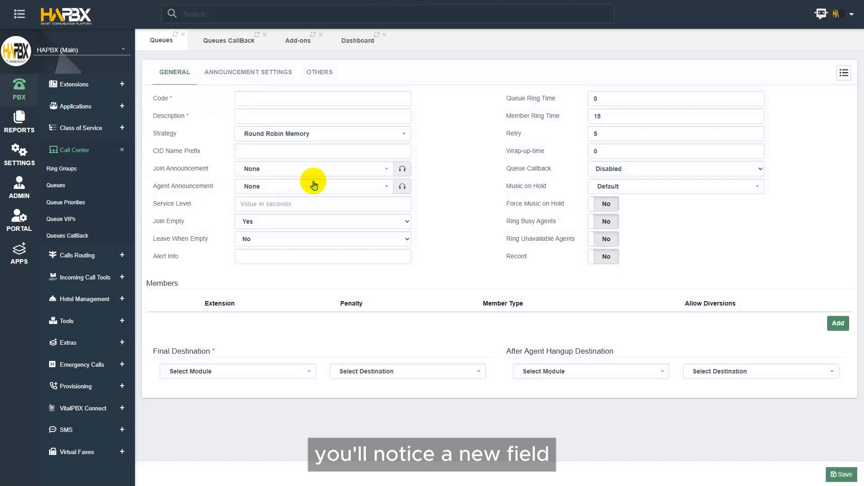
{"action": "left_click", "coordinate": [844, 74]}
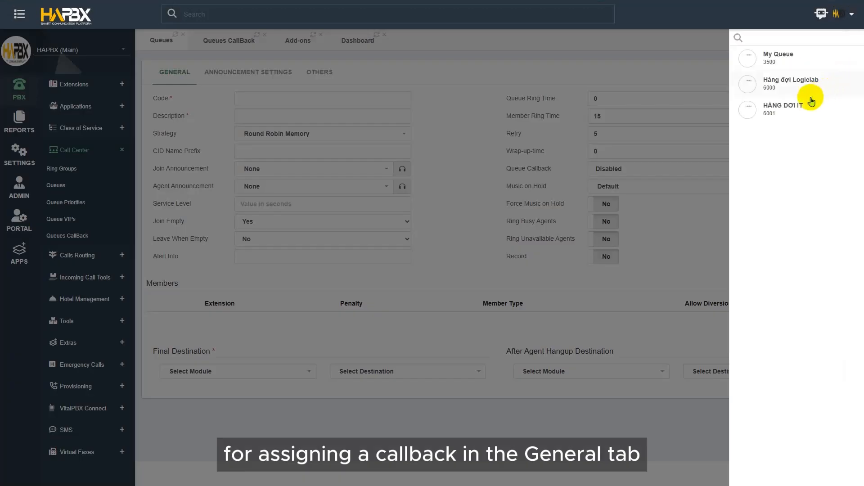
{"action": "left_click", "coordinate": [795, 67]}
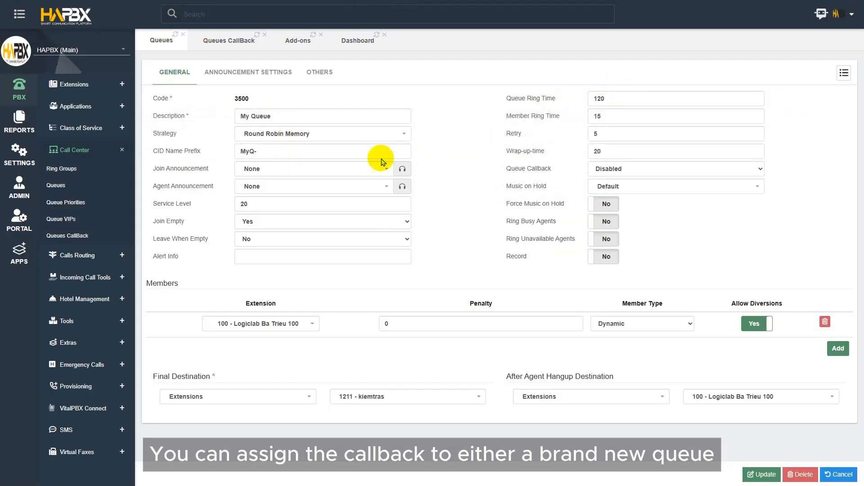
{"action": "left_click", "coordinate": [689, 171]}
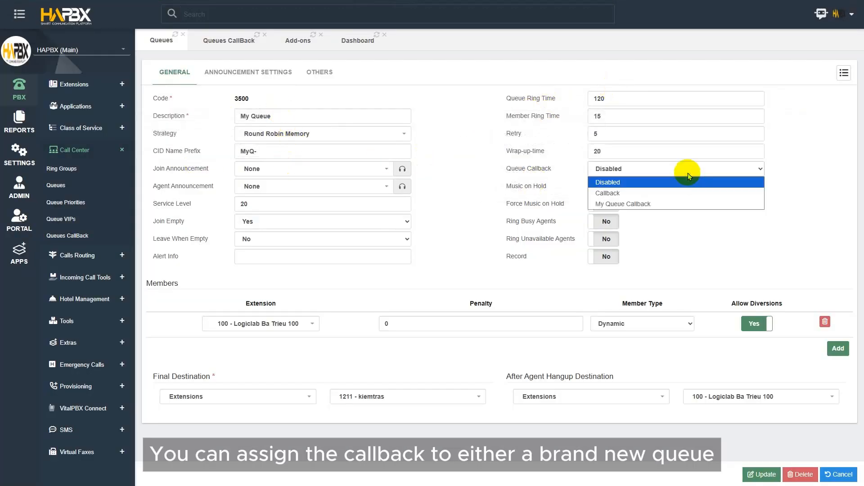
{"action": "left_click", "coordinate": [631, 205]}
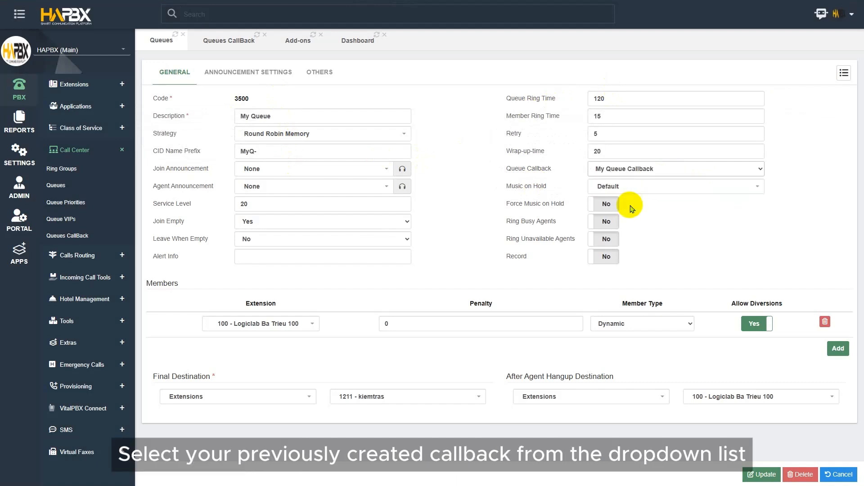
Step: Update the queue with its new callback setting and apply the changes
{"action": "left_click", "coordinate": [763, 474]}
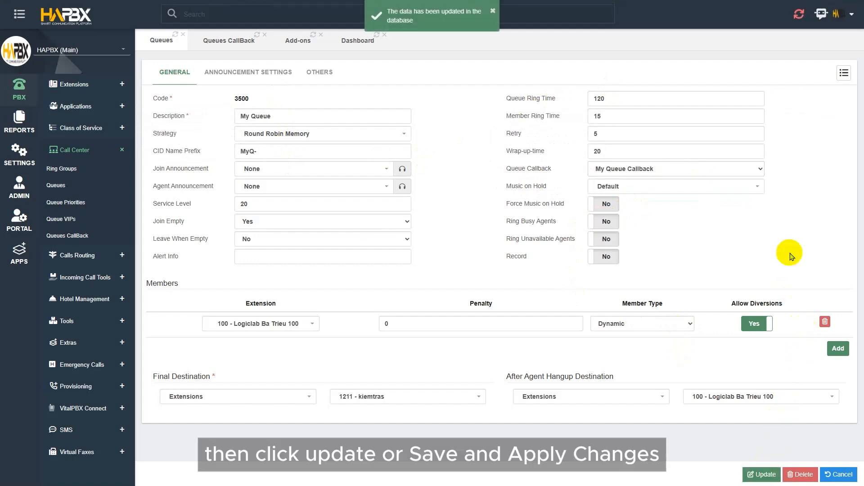
{"action": "left_click", "coordinate": [803, 18]}
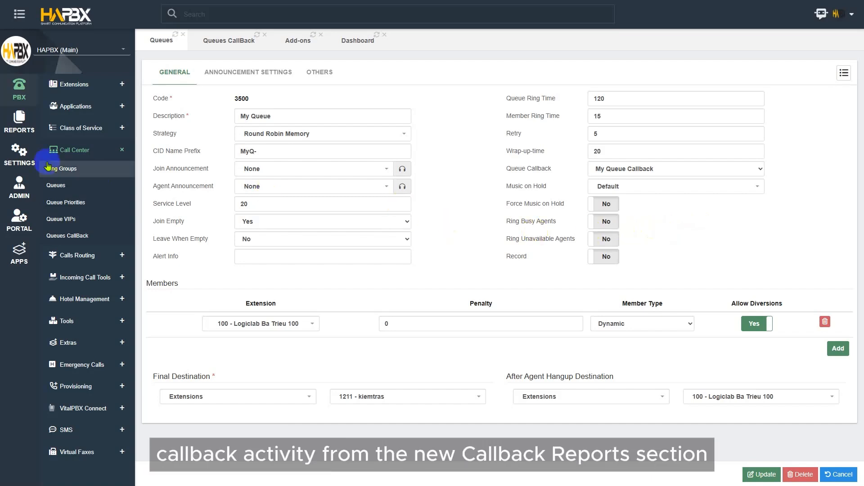
Step: Open the Queues CallBack Report under Call Center Reports and review the Queue CallBack filter options
{"action": "left_click", "coordinate": [12, 135]}
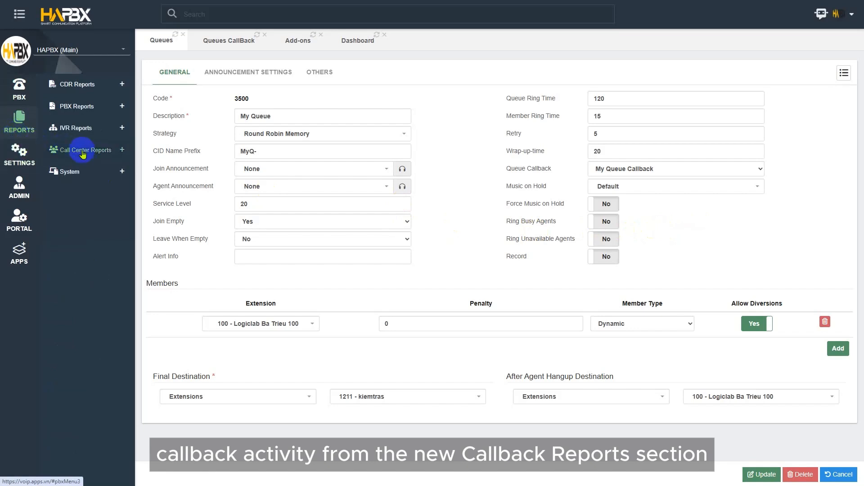
{"action": "left_click", "coordinate": [84, 154]}
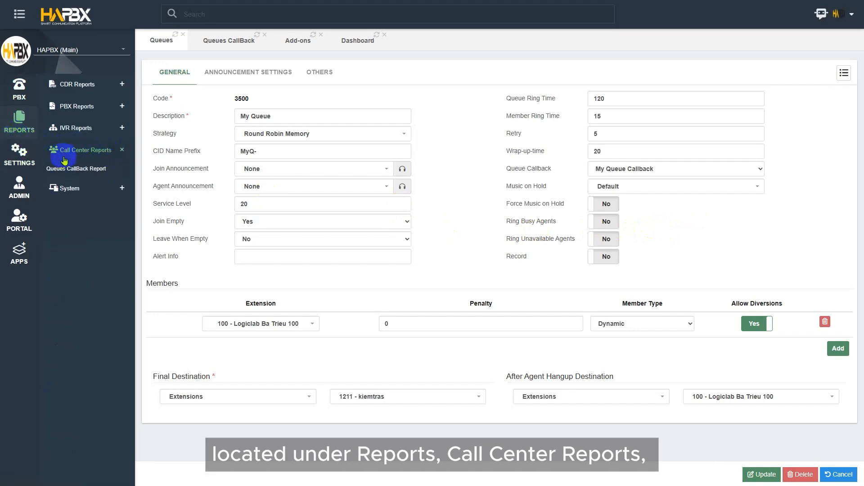
{"action": "left_click", "coordinate": [74, 168]}
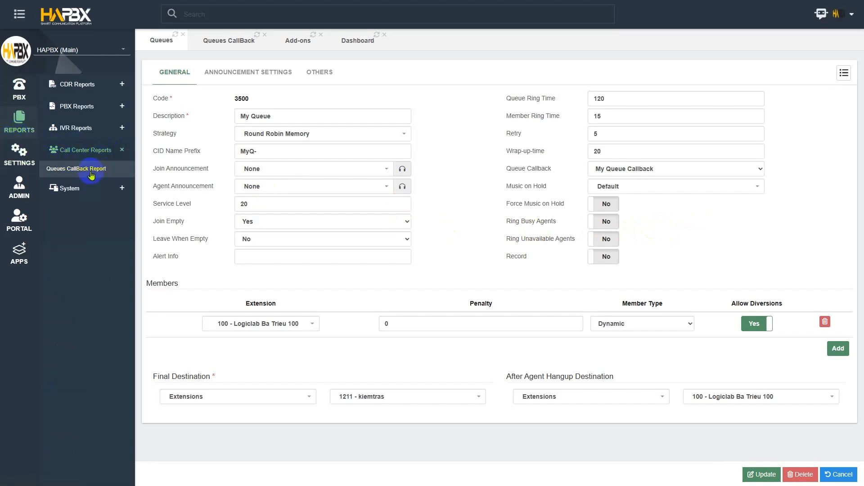
{"action": "left_click", "coordinate": [91, 172]}
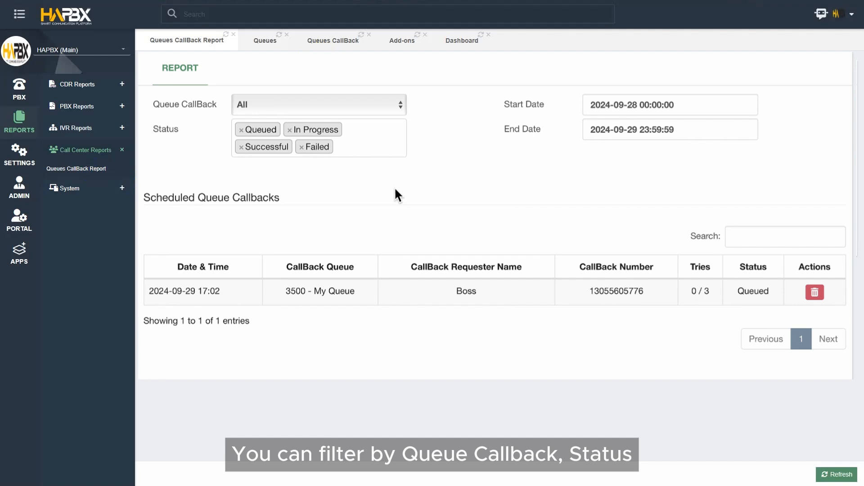
{"action": "left_click", "coordinate": [355, 117]}
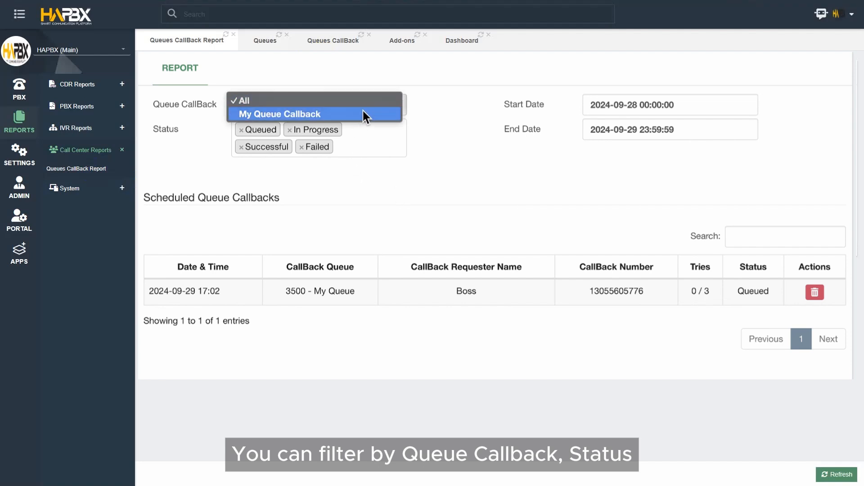
{"action": "left_click", "coordinate": [432, 112]}
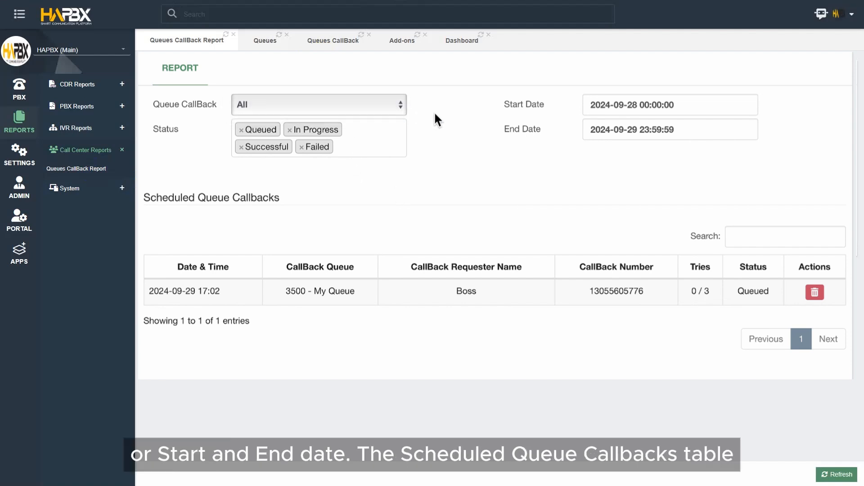